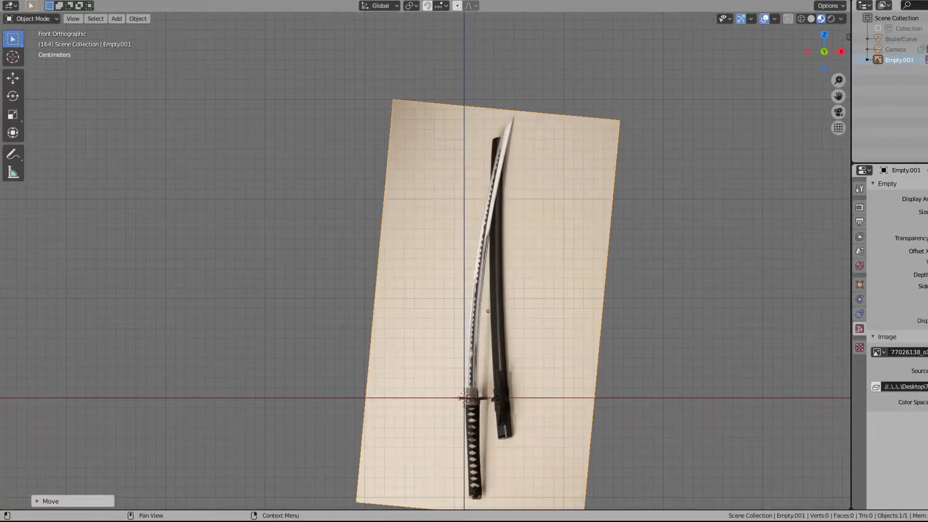
Step: Scale down and move the katana reference image so its hilt sits at the origin
key("g")
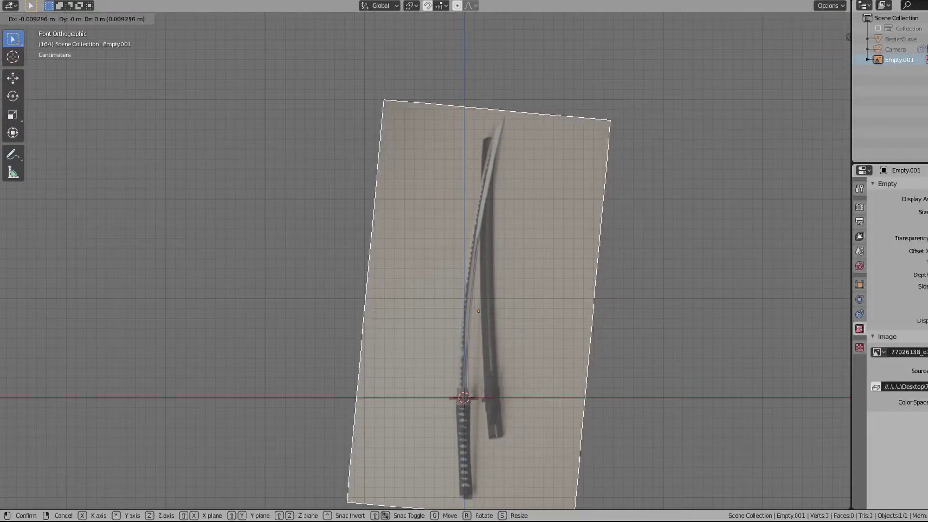
scroll(539, 332, "down", 2)
key("s")
left_click(539, 331)
scroll(539, 332, "up", 2)
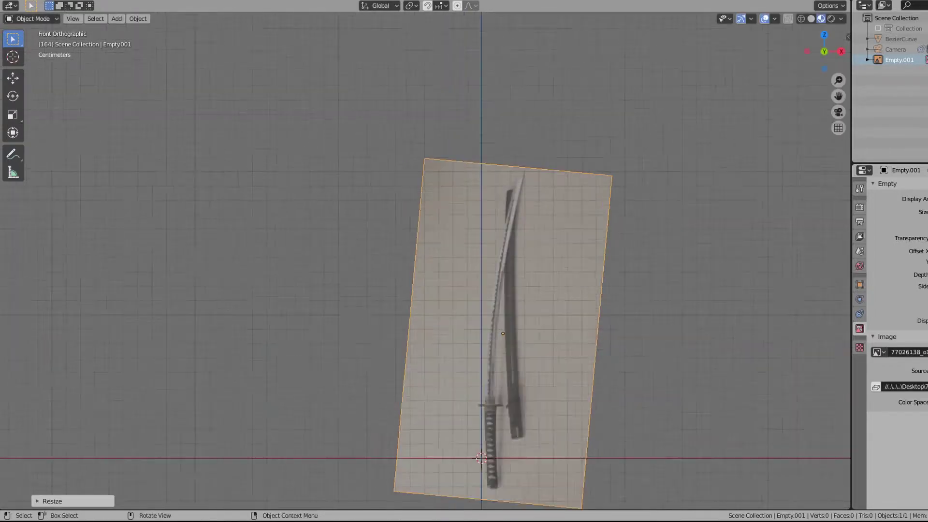
key("g")
key("Return")
scroll(538, 332, "up", 3)
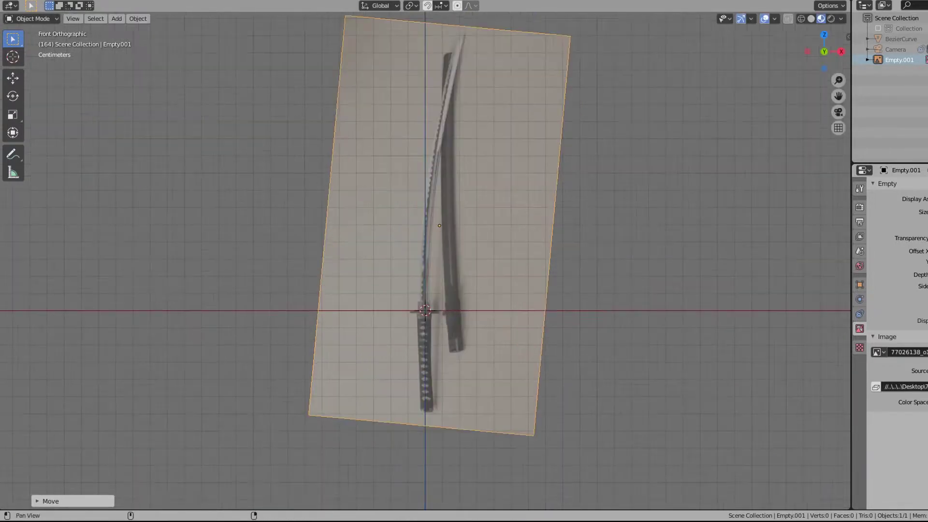
middle_click_drag(539, 332, 520, 237, "shift")
key("alt+a")
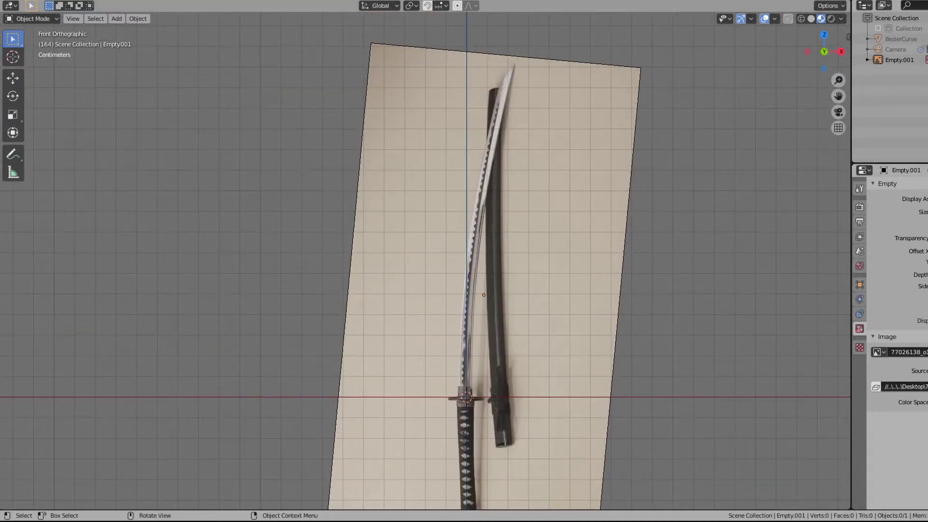
Step: Save the file as katana2.blend and add a new Bezier curve
scroll(426, 262, "down", 2)
key("ctrl+s")
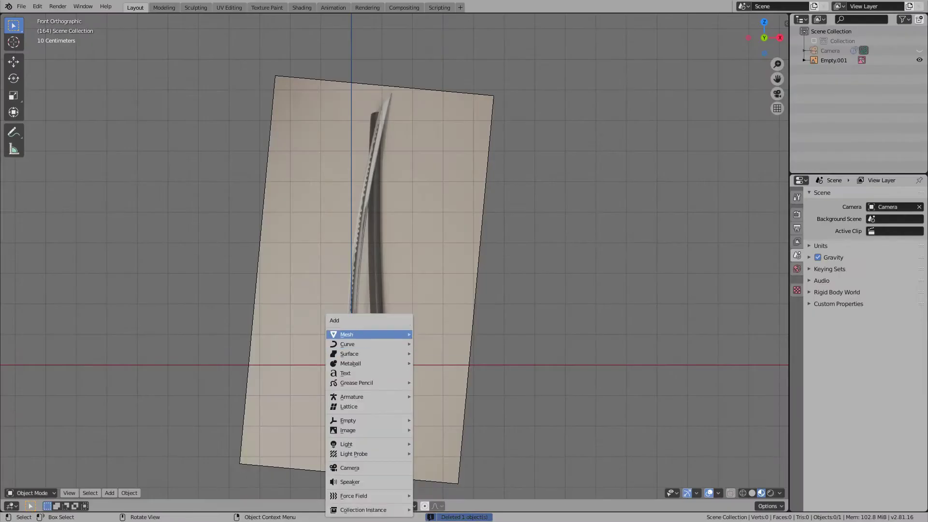
left_click(435, 331)
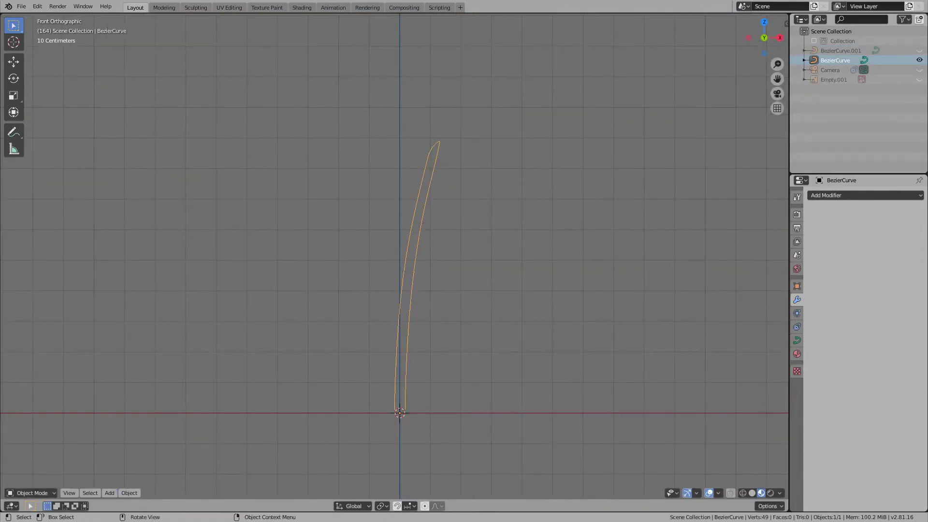
Step: Convert the blade curve into a mesh, redoing an accidental Grease Pencil conversion
left_click(129, 493)
left_click(255, 260)
left_click(129, 493)
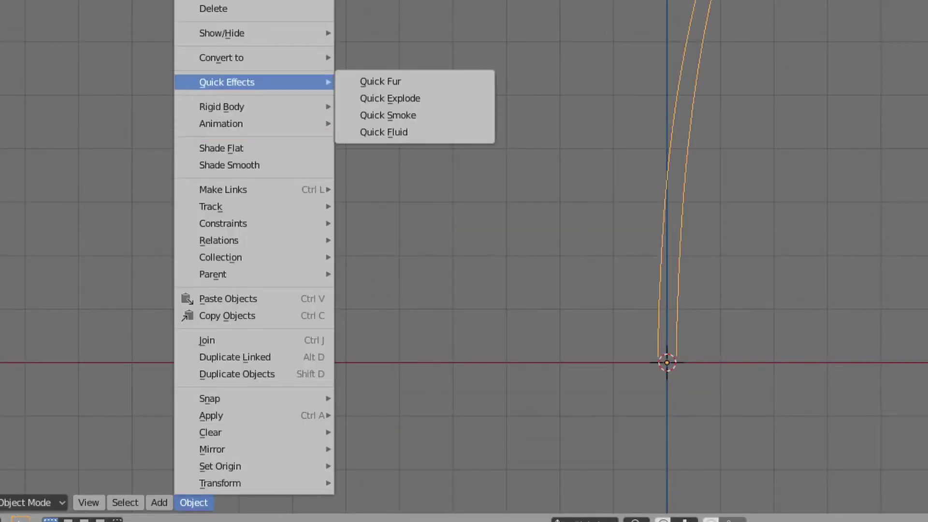
mouse_move(242, 58)
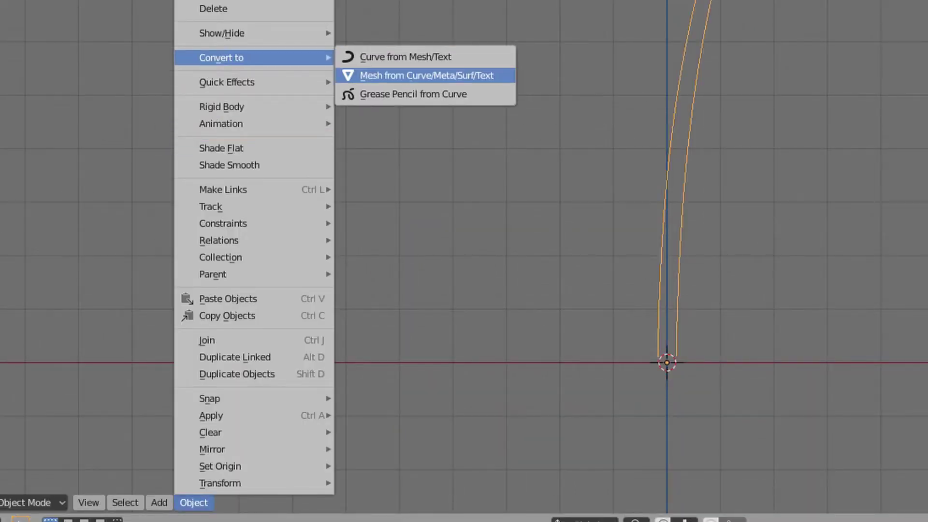
left_click(425, 75)
Step: Fill the blade outline with faces in Edit Mode
key("Tab")
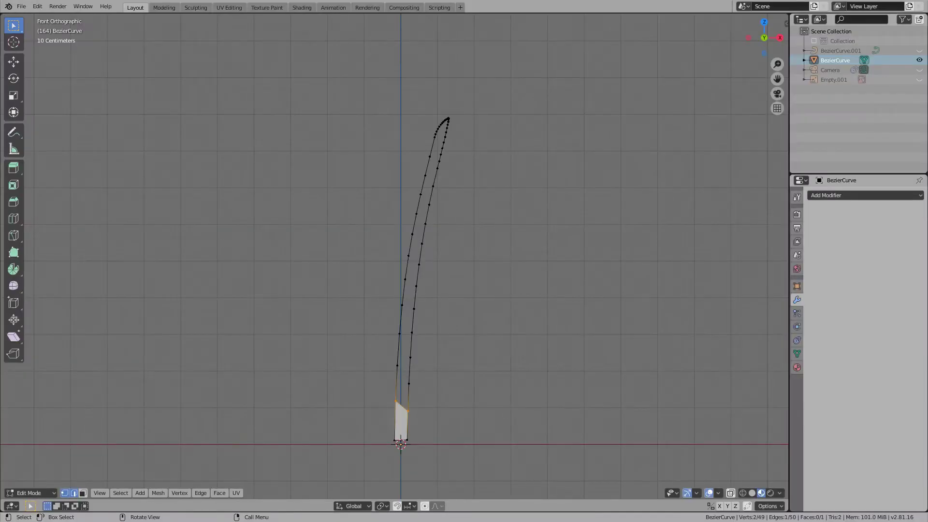
key("f")
key("f")
key("f")
key("f")
key("f")
key("f")
key("f")
key("f")
key("f")
key("f")
key("f")
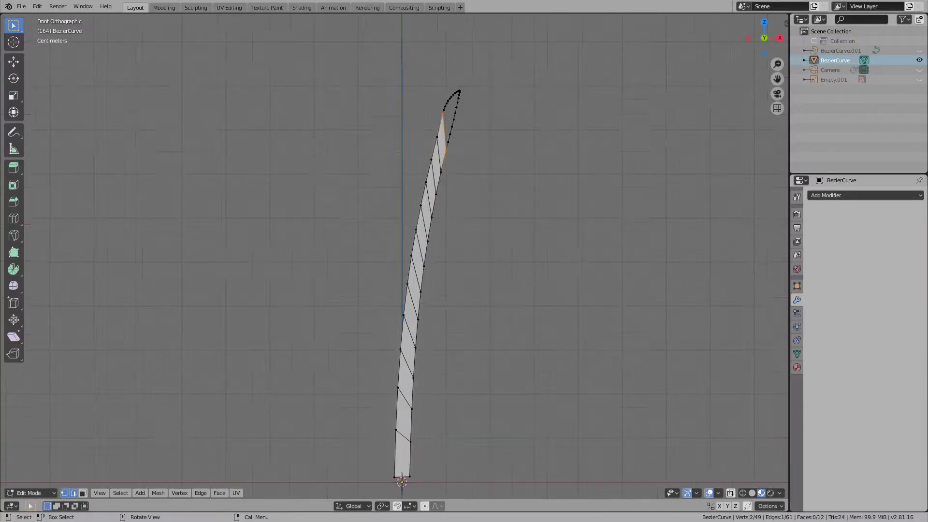
scroll(395, 256, "up", 7)
scroll(394, 256, "up", 8)
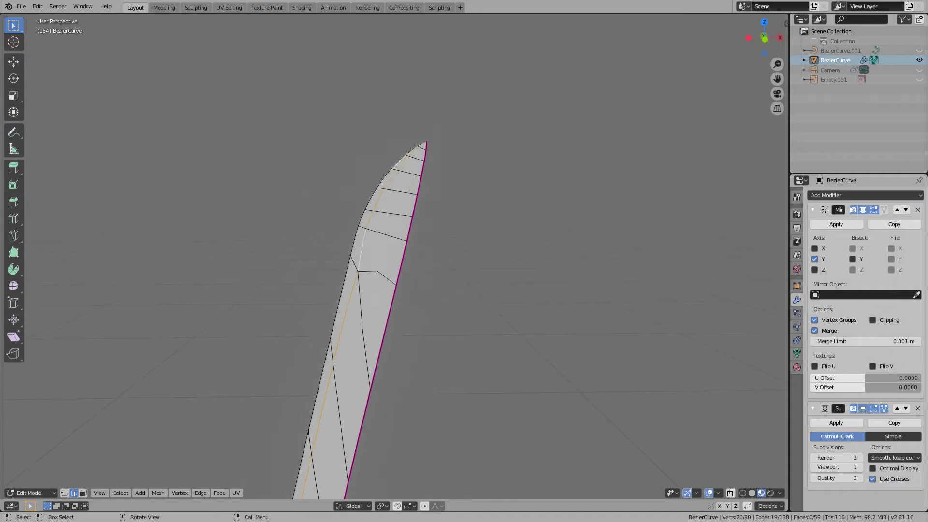
Step: Slide an edge along the blade and crease the selected edges
key("ctrl+e")
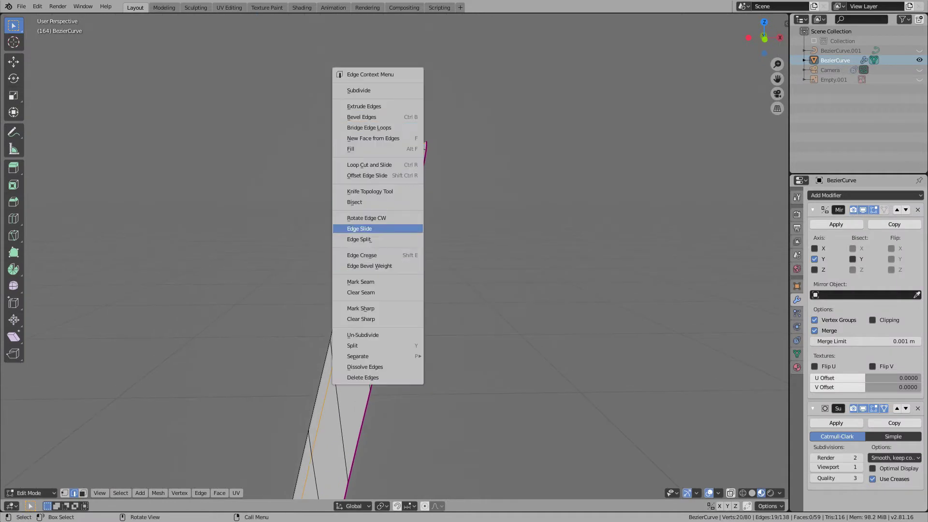
left_click(410, 229)
left_click(410, 236)
key("ctrl+e")
left_click(411, 321)
scroll(438, 285, "down", 2)
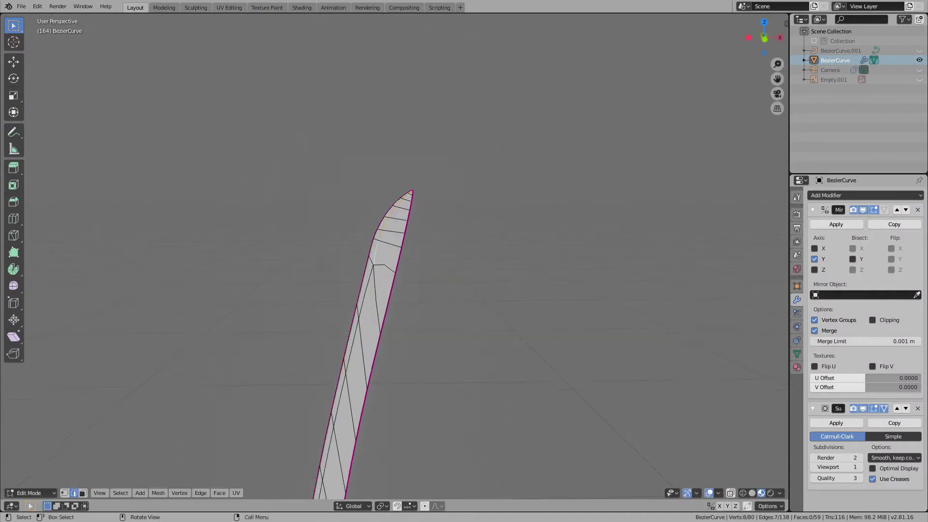
right_click(438, 285)
key("ctrl+e")
left_click(437, 194)
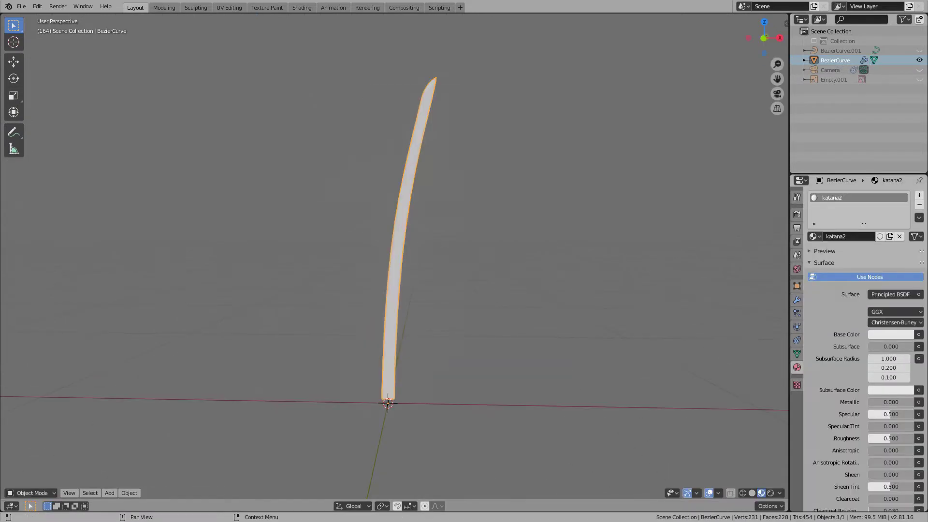
Step: Review the blade's mesh data and material settings, then inspect it from another angle
middle_click_drag(395, 217, 394, 314, "shift")
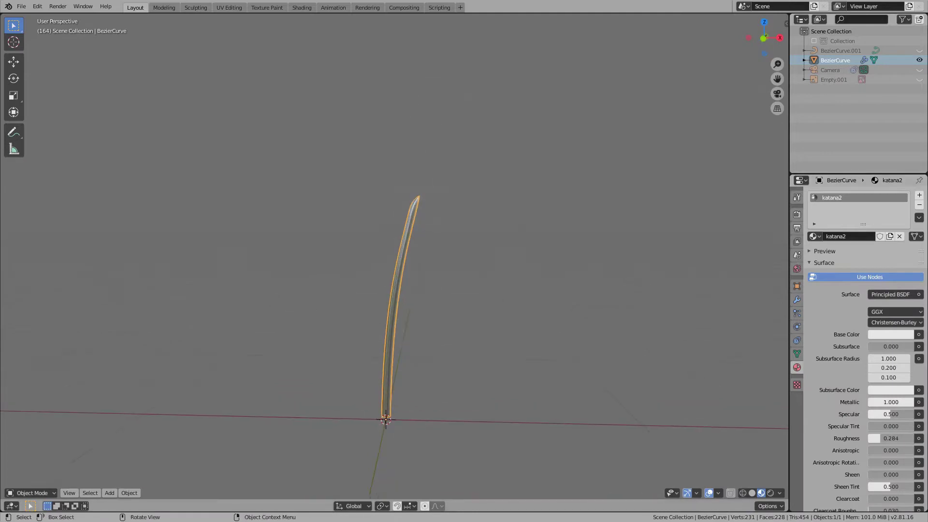
left_click(798, 354)
scroll(396, 346, "up", 3)
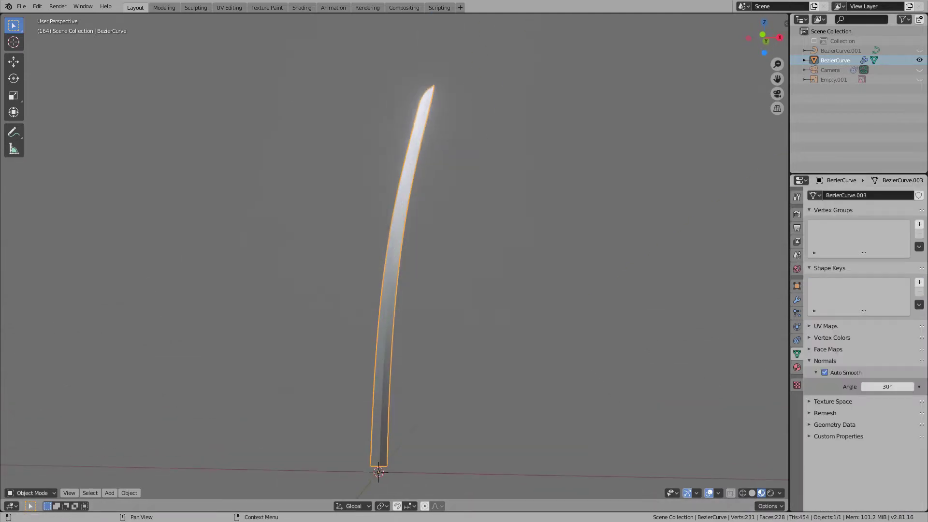
left_click(798, 368)
middle_click_drag(396, 346, 435, 324)
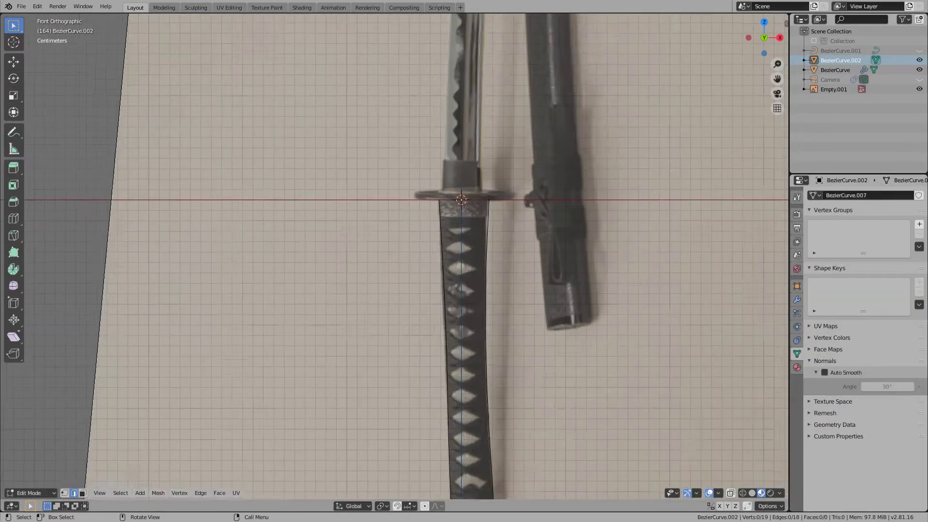
Step: Switch to vertex selection for the new curve across the handle end
key("1")
scroll(430, 498, "up", 2)
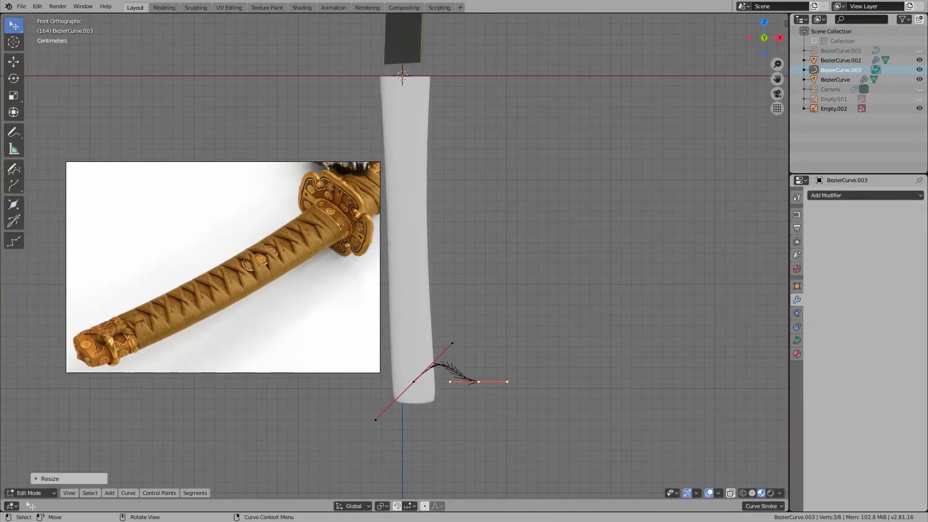
Step: Set the curve's Extrude width and Bevel Depth to form a rounded ribbon band
left_click(798, 341)
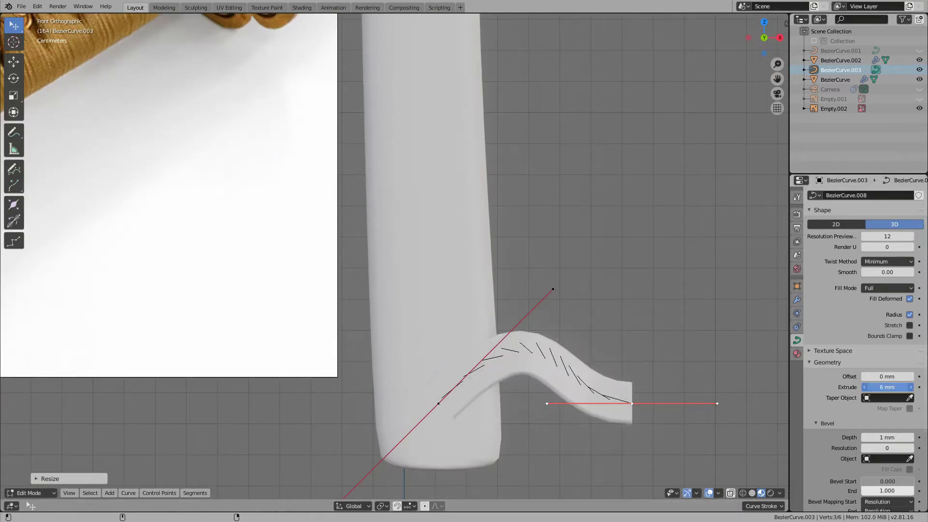
left_click_drag(888, 388, 890, 387)
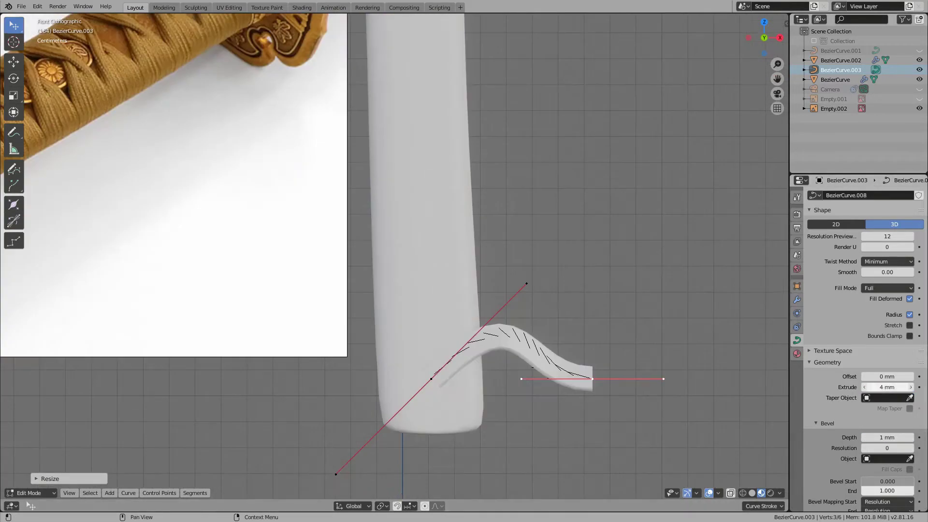
left_click_drag(890, 388, 890, 387)
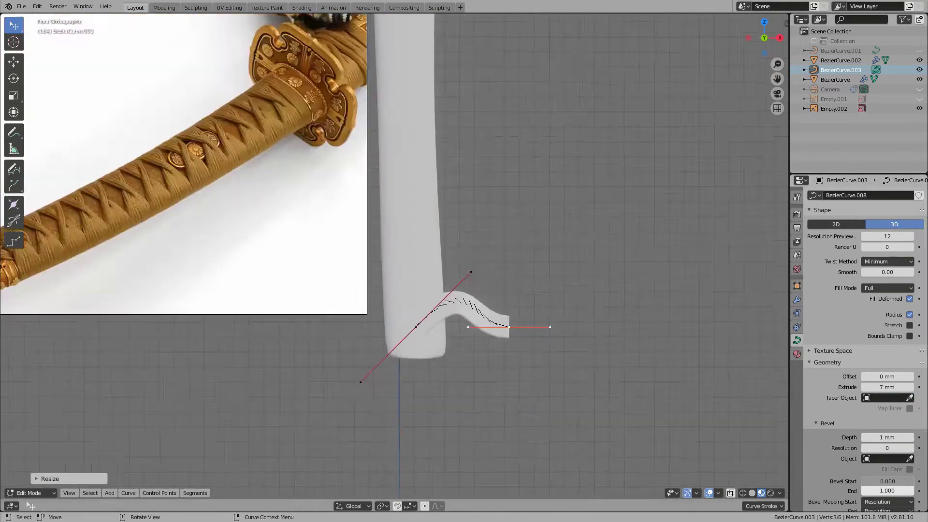
key("g")
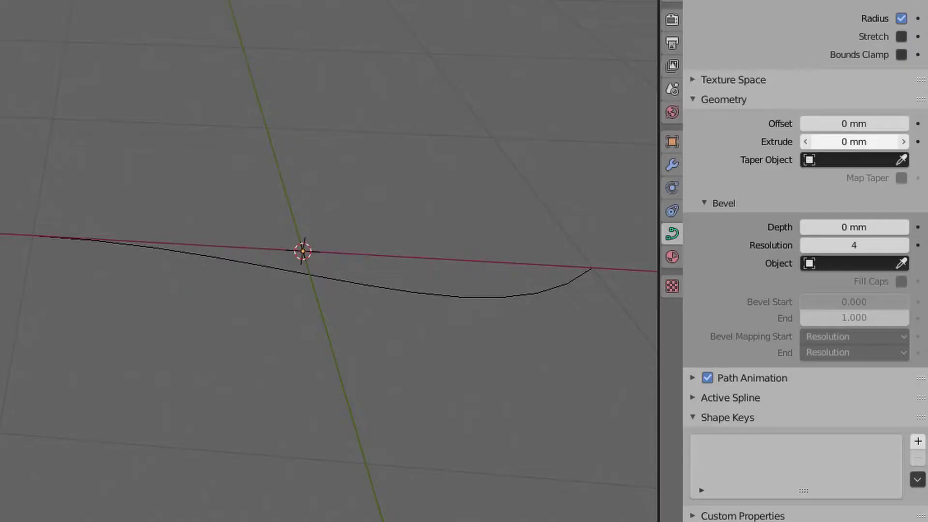
left_click_drag(854, 141, 899, 141)
left_click_drag(854, 227, 868, 227)
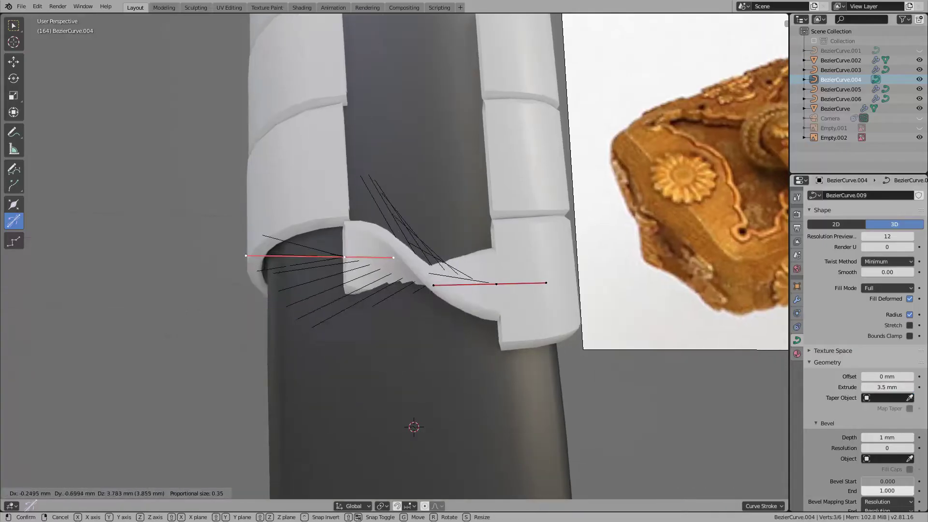
Step: Move the selected points along Y and tilt them to twist the band
key("g")
key("y")
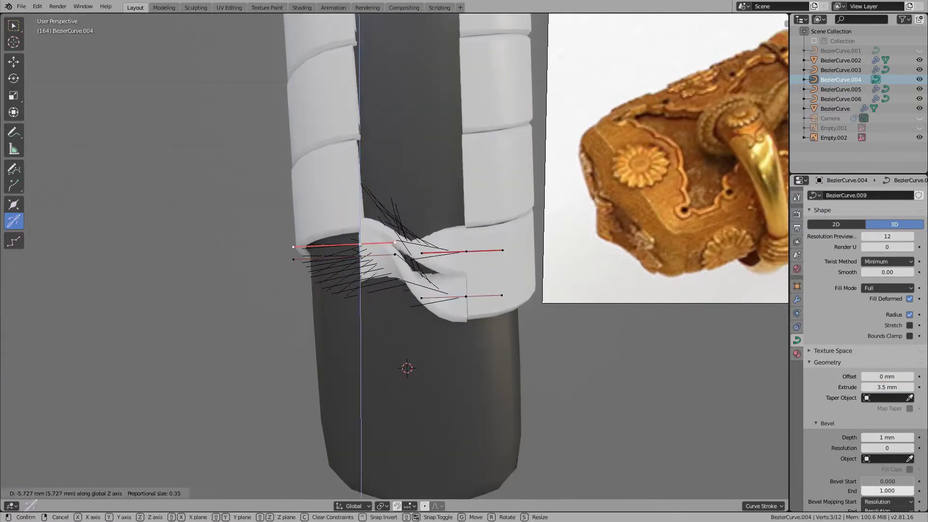
key("Return")
key("ctrl+t")
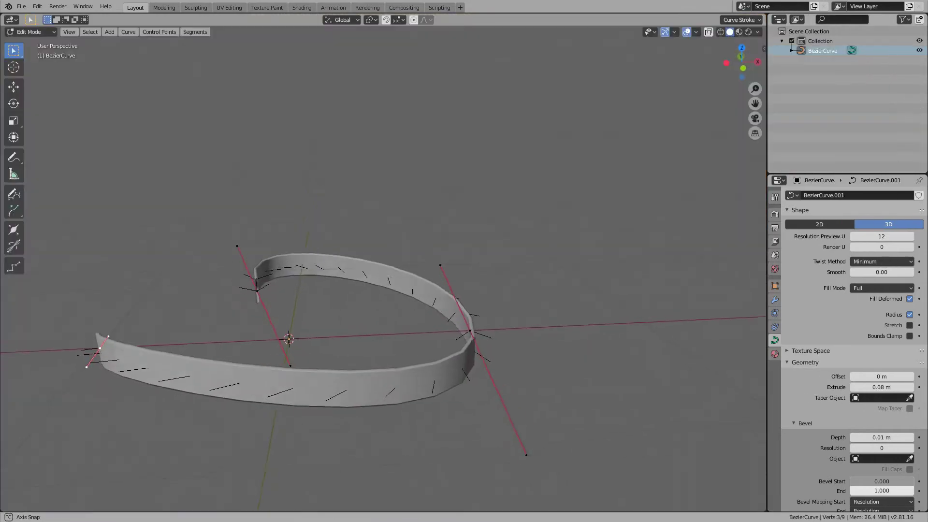
Step: Move the band's end point and tilt it into a loop, then browse tsuba image results
key("g")
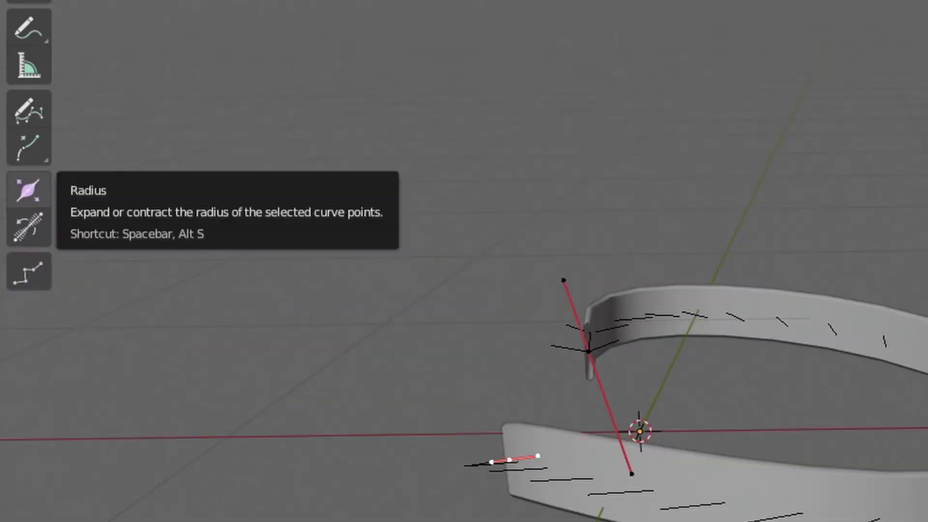
left_click(29, 226)
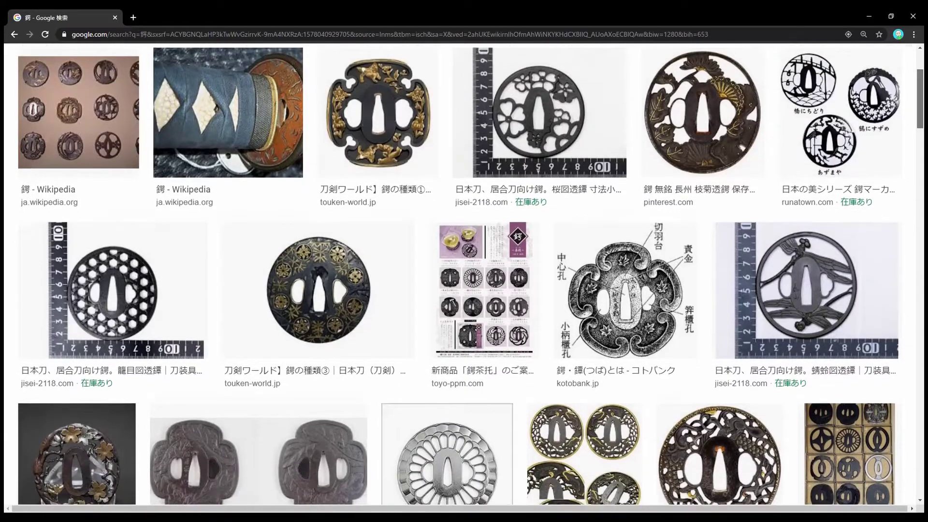
scroll(464, 275, "down", 5)
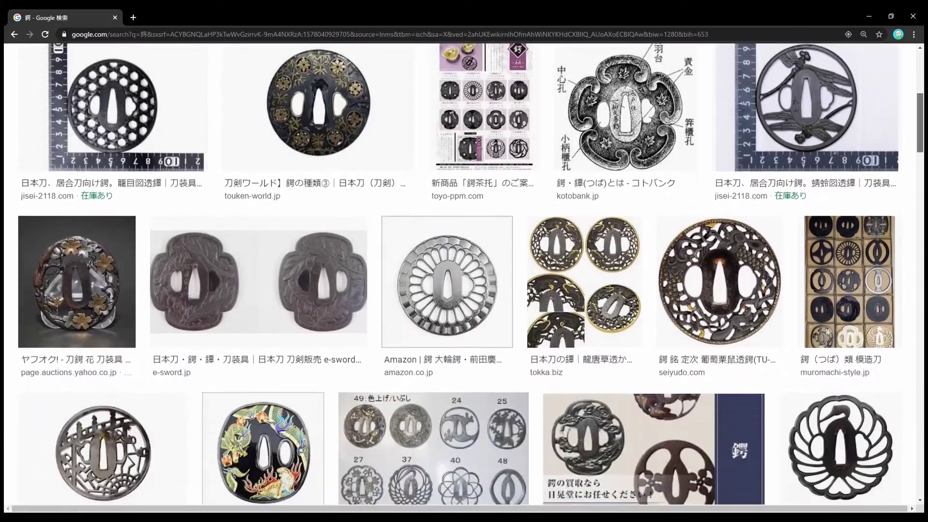
scroll(464, 275, "down", 5)
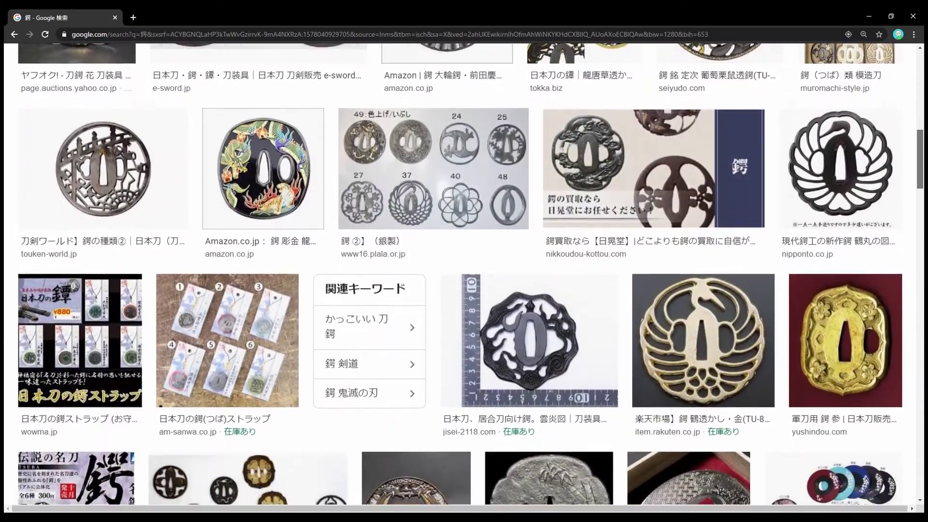
scroll(464, 276, "down", 4)
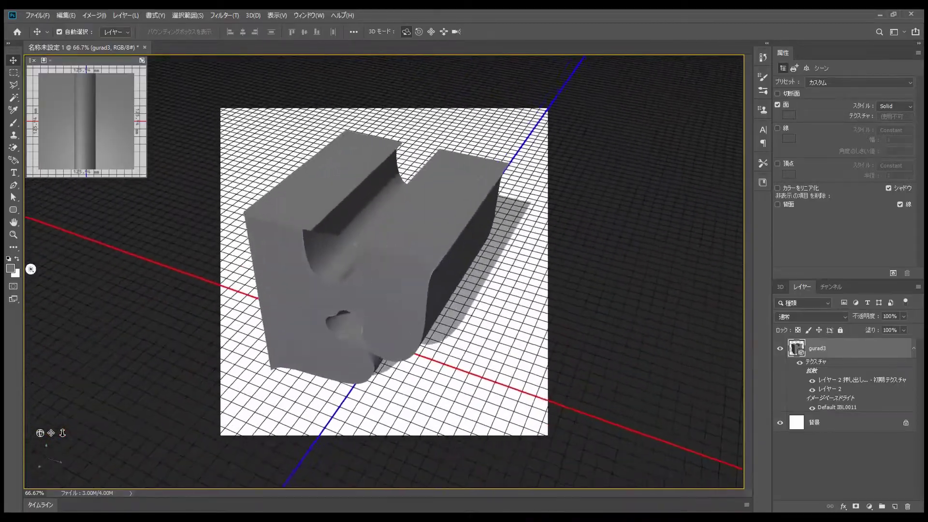
Step: Orbit the extruded 3D guard model in Photoshop to view it from other sides
left_click_drag(145, 59, 419, 61)
left_click_drag(511, 61, 736, 161)
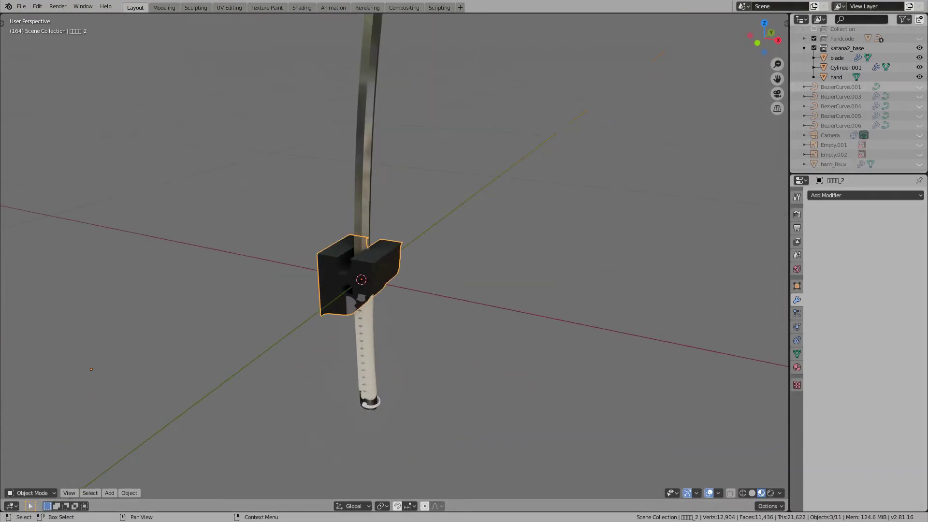
Step: Delete the stray imported objects and reset the white block's origin
left_click(840, 144, "ctrl")
key("x")
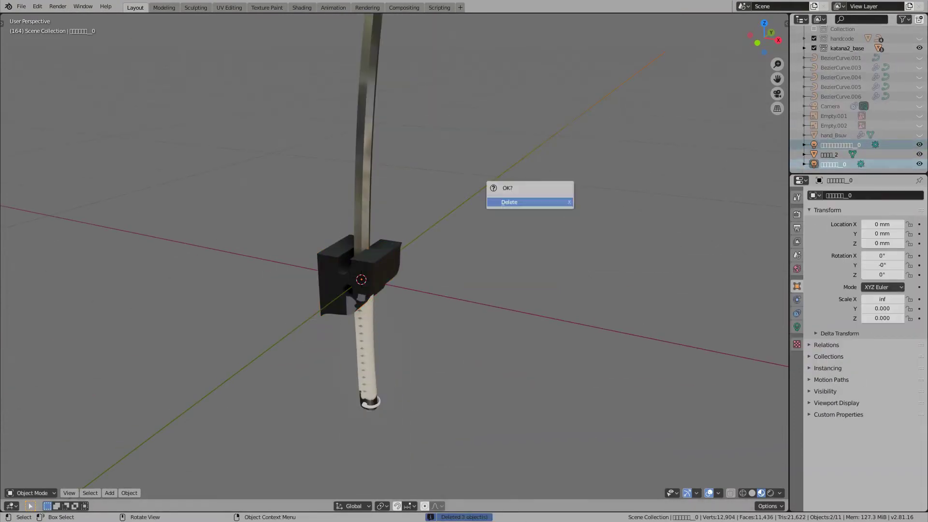
left_click(360, 271)
left_click(129, 492)
mouse_move(165, 473)
left_click(259, 452)
Step: In Edit Mode, view the guard from the front and extrude its outline into thickness
key("Tab")
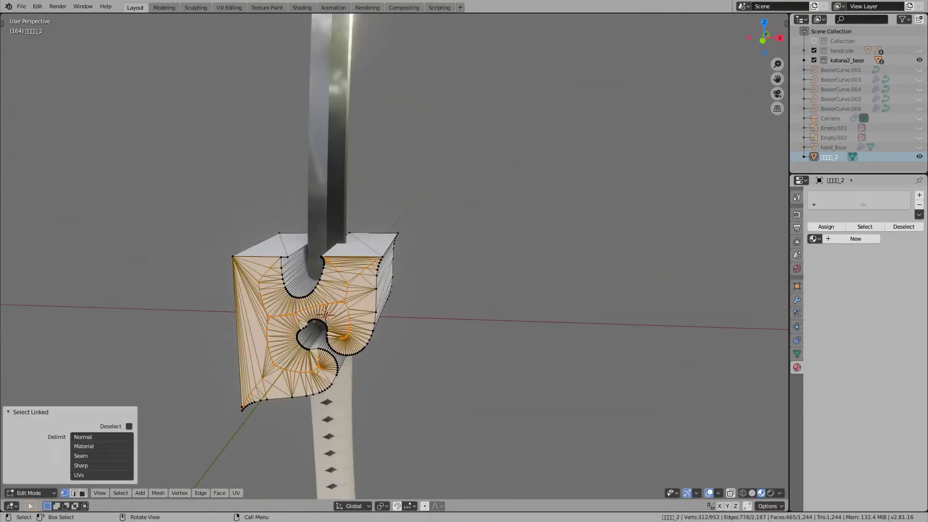
key("alt+a")
key("KP_1")
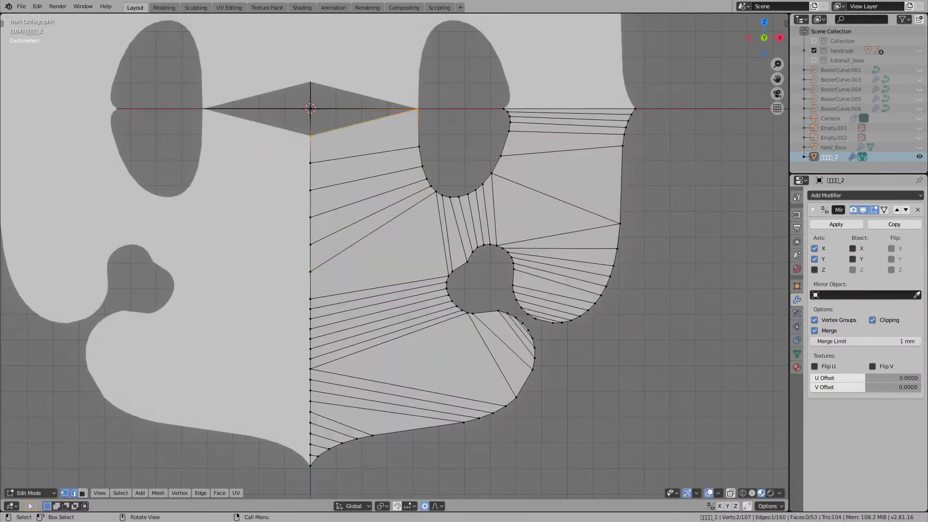
key("a")
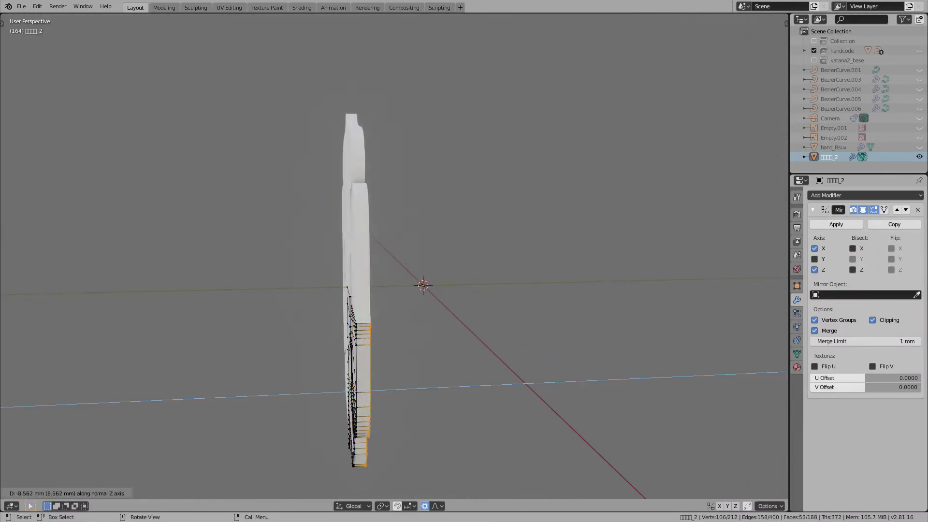
key("Return")
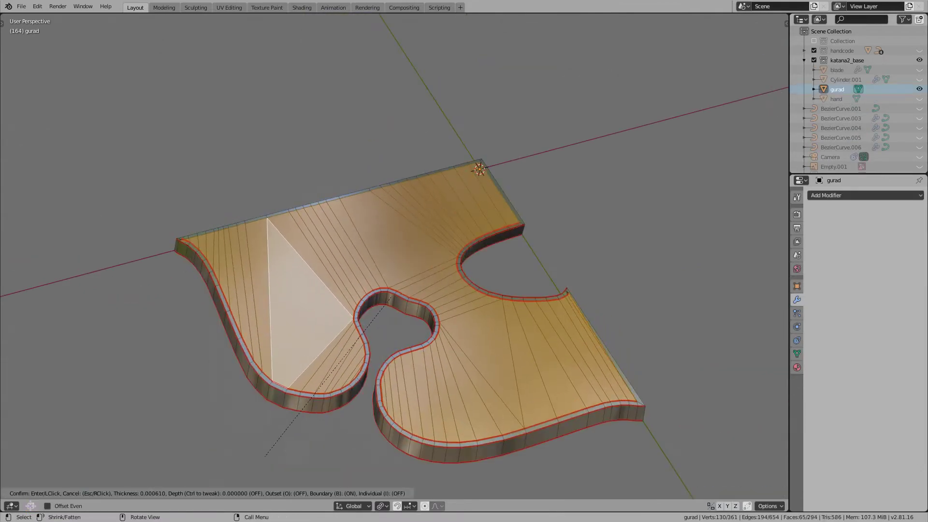
Step: Inset the guard's top face into a rim, then select linked faces and inset again
key("Return")
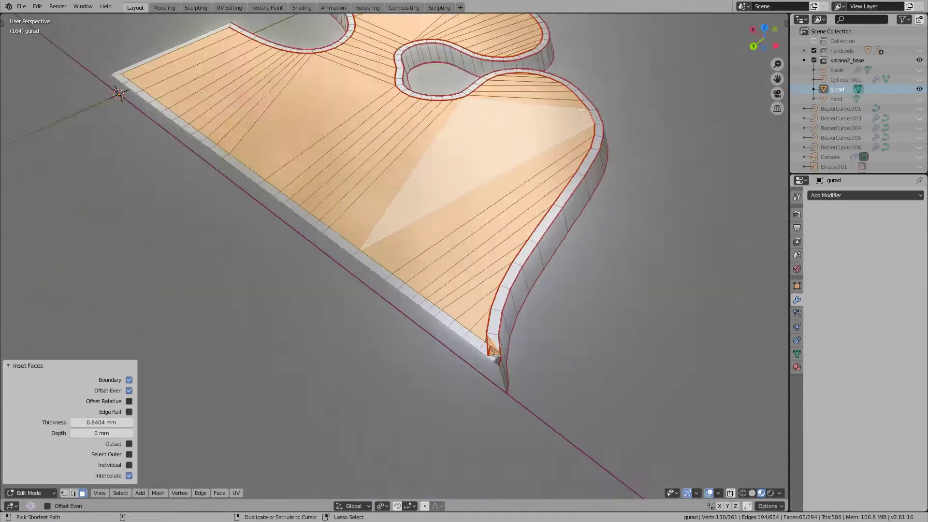
key("alt+a")
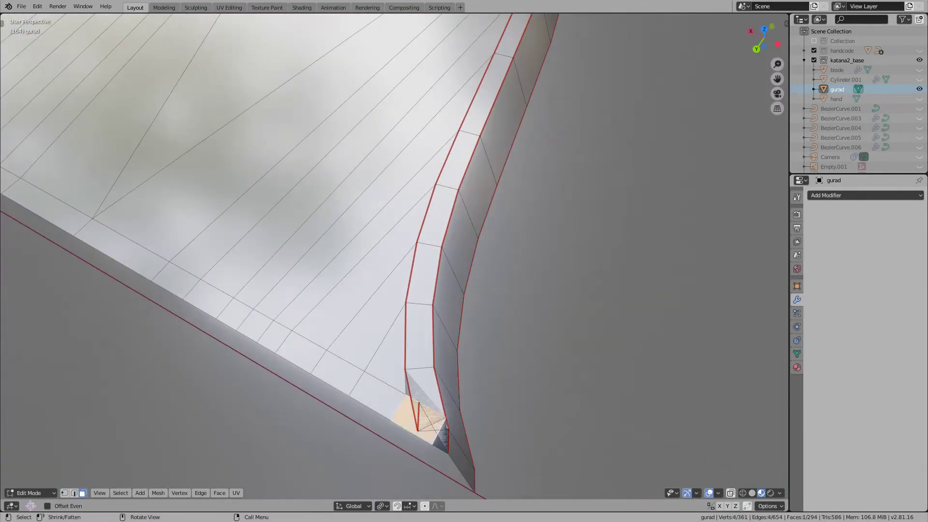
key("ctrl+l")
left_click(101, 436)
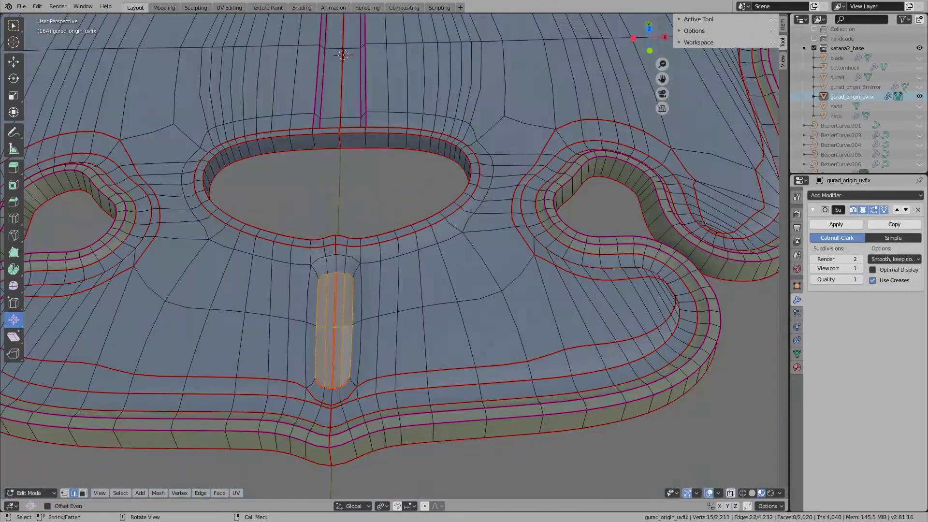
key("i")
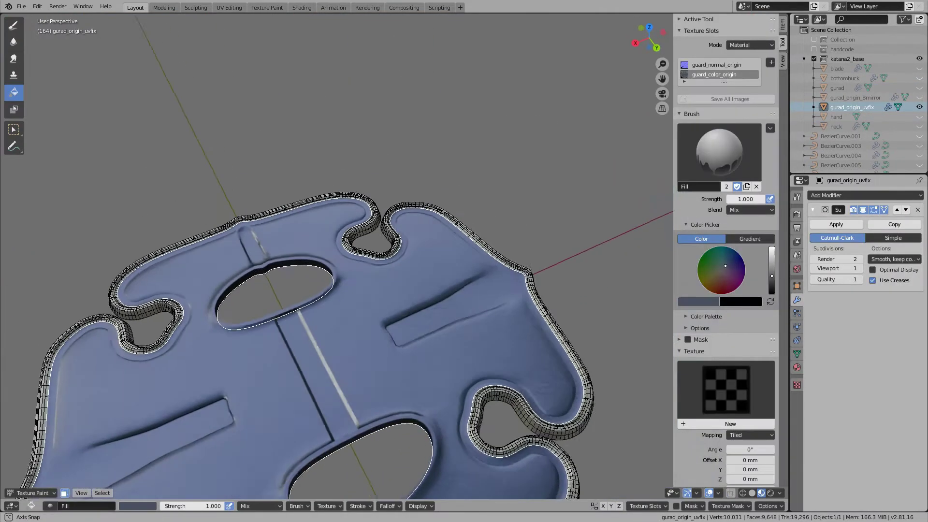
Step: Pan across the guard and orbit to a side view of it
middle_click_drag(339, 290, 350, 295, "shift")
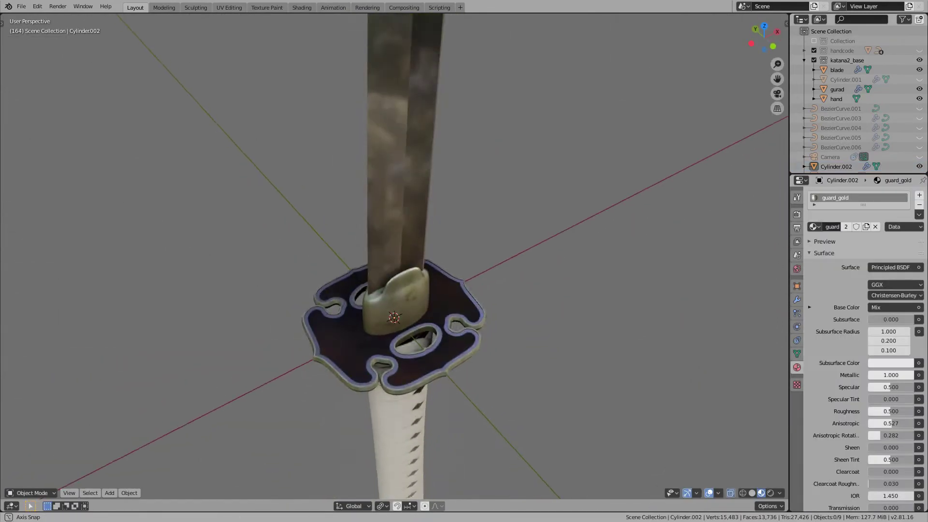
mouse_move(435, 242)
middle_mouse_down()
mouse_move(464, 310)
mouse_move(425, 242)
middle_mouse_up()
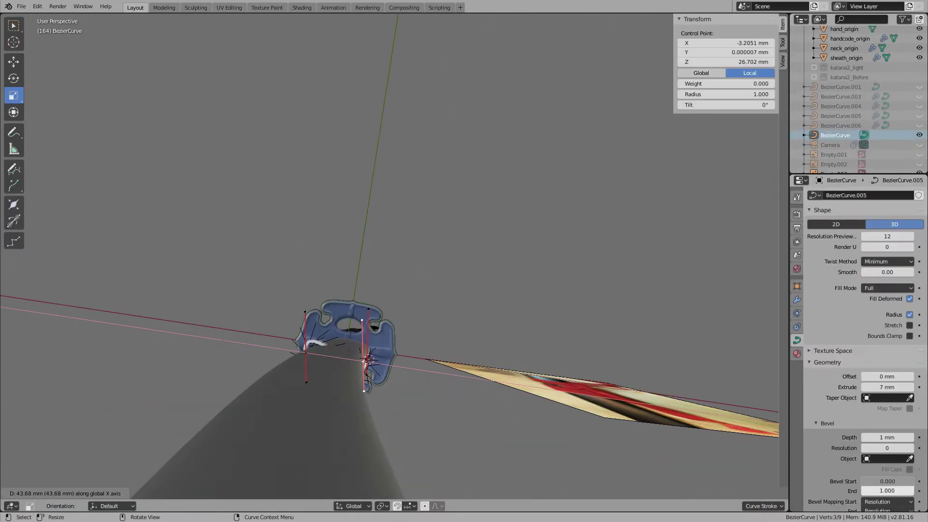
Step: Shrink the selected cord handle and reposition the cord's control point
key("s")
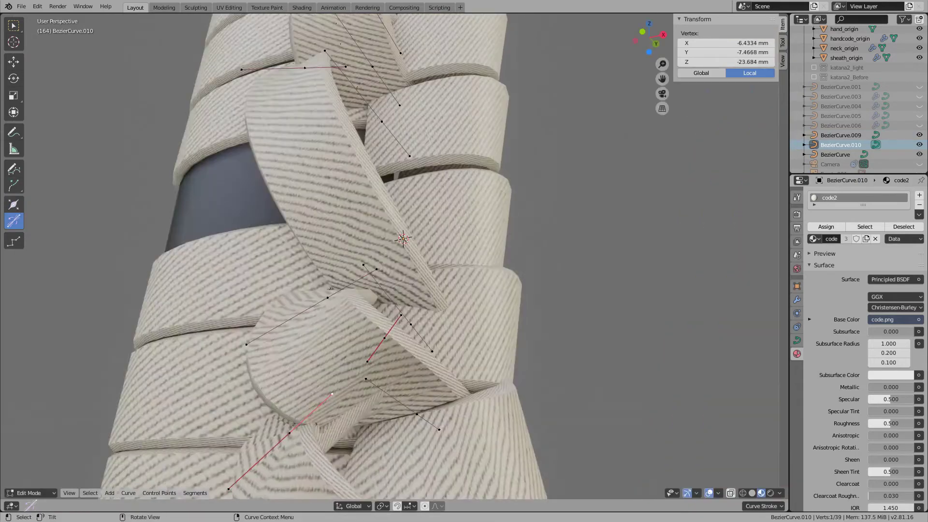
key("s")
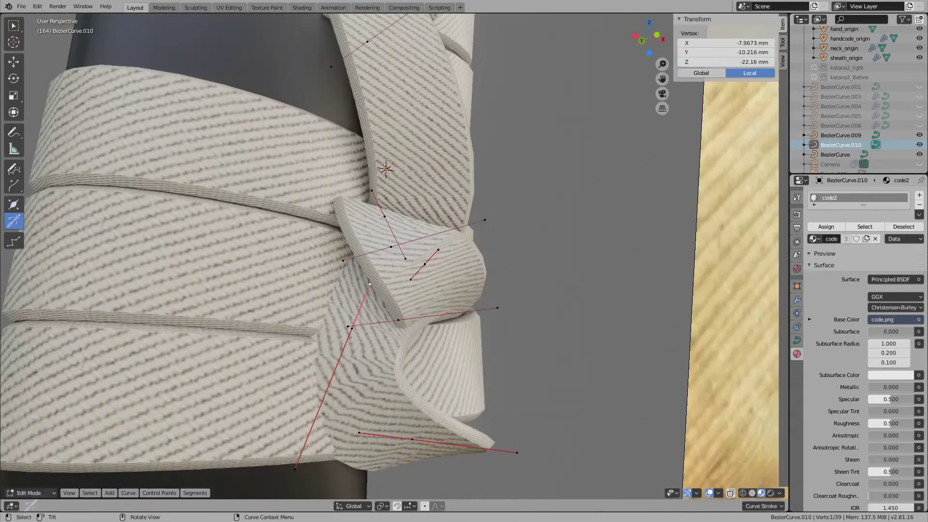
key("Return")
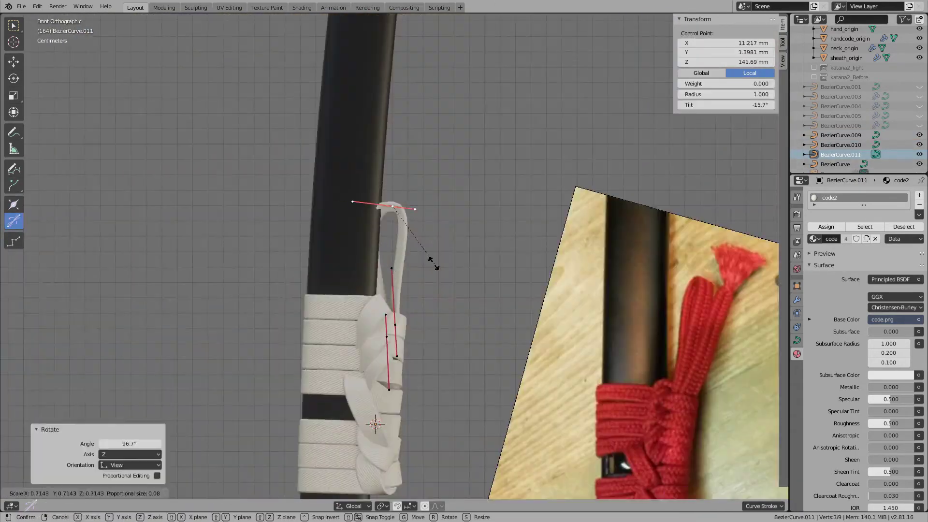
key("g")
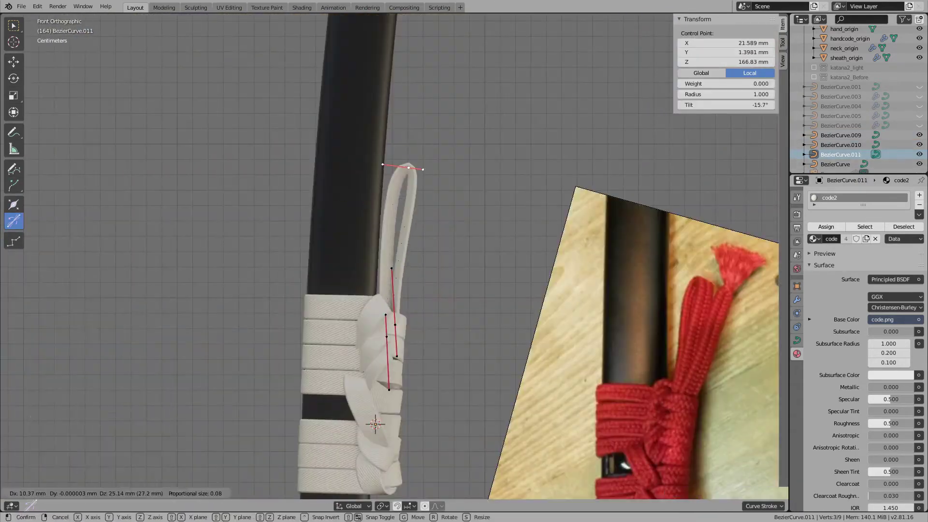
key("Return")
Step: Extrude a new cord point upward, rotate it to follow the sageo loop, and twist its tilt
key("e")
key("r")
key("Return")
key("ctrl+t")
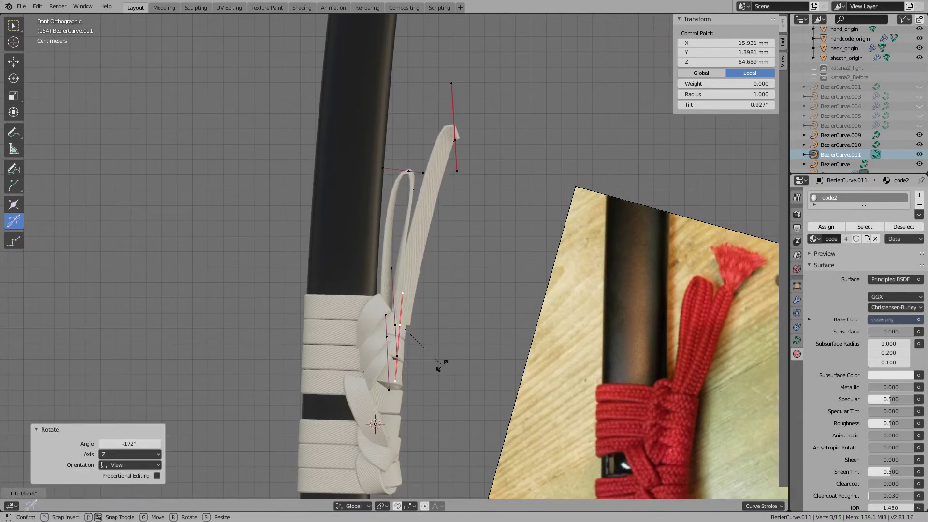
key("Return")
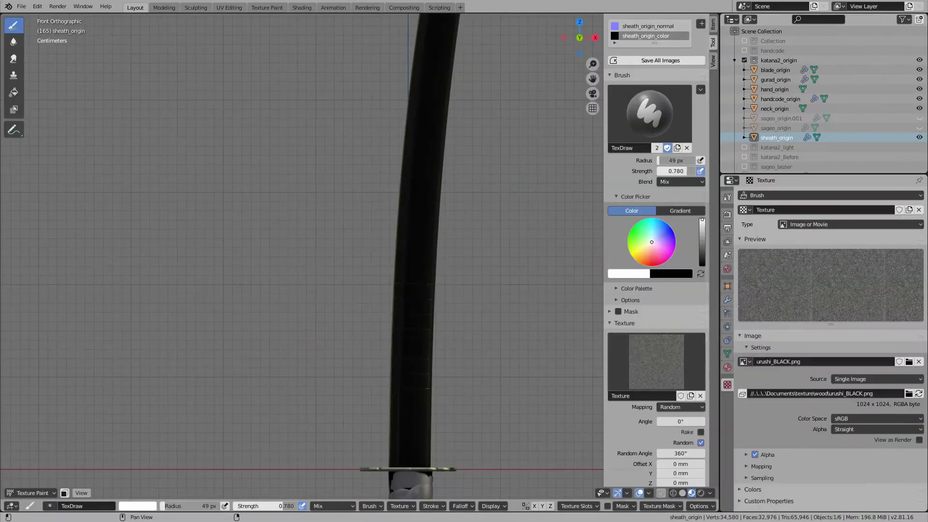
Step: Lower the TexDraw brush strength for painting urushi_BLACK lacquer onto the sheath
mouse_move(419, 379)
middle_mouse_down("alt")
mouse_move(534, 429)
mouse_move(435, 145)
mouse_move(368, 121)
mouse_move(232, 145)
mouse_move(300, 159)
mouse_move(362, 42)
mouse_move(408, 301)
mouse_move(411, 389)
mouse_move(311, 321)
mouse_move(373, 379)
mouse_move(364, 124)
mouse_move(377, 63)
mouse_move(400, 300)
mouse_move(338, 329)
middle_mouse_up("alt")
key("shift+f")
left_click(334, 334)
scroll(379, 183, "down", 3)
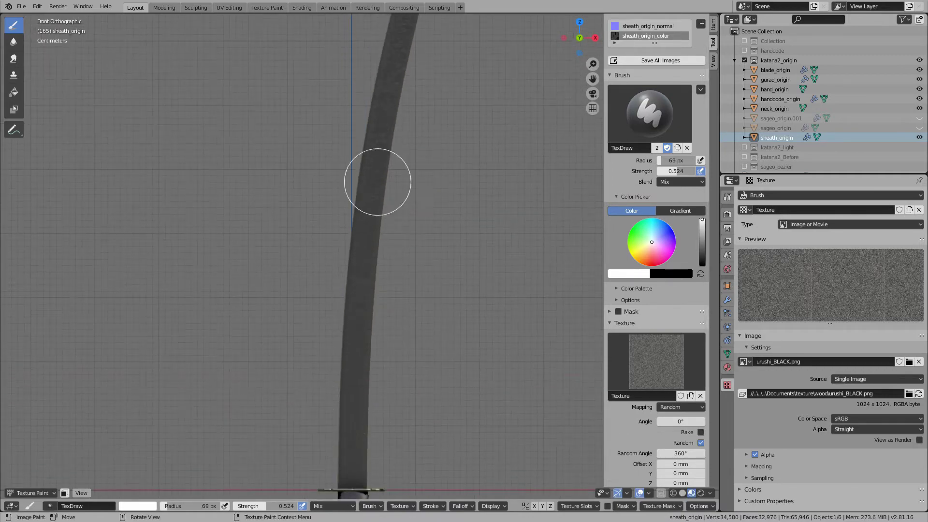
key("grave")
Step: Switch to the sheath's urushi_normal texture slot and view the sheath in perspective
left_click(454, 299)
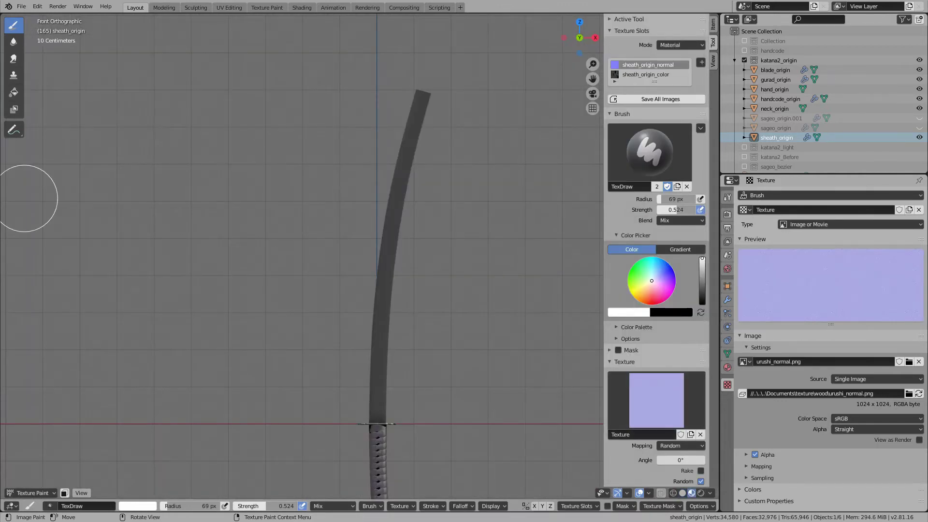
scroll(359, 306, "up", 2)
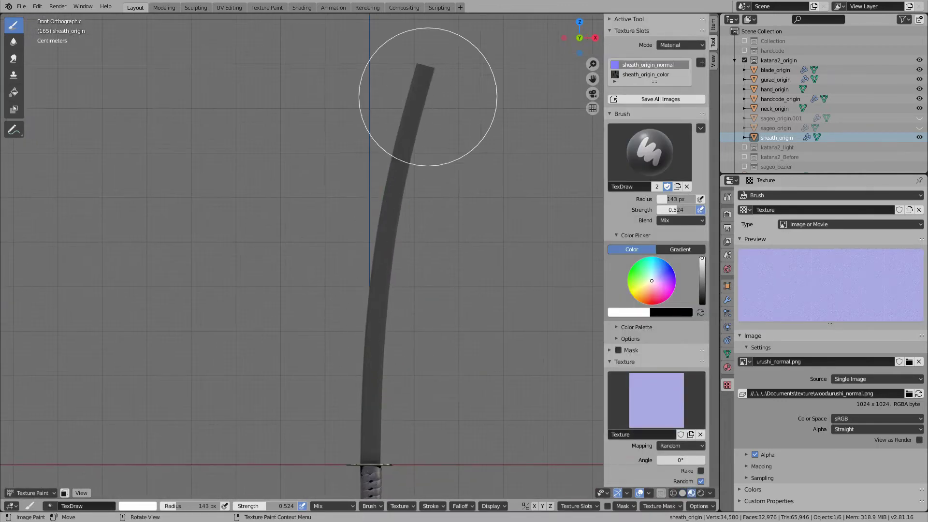
mouse_move(369, 424)
middle_mouse_down()
mouse_move(363, 72)
mouse_move(332, 335)
mouse_move(409, 69)
mouse_move(359, 278)
mouse_move(51, 269)
mouse_move(383, 128)
middle_mouse_up()
scroll(358, 278, "up", 3)
scroll(383, 128, "up", 2)
scroll(657, 290, "down", 12)
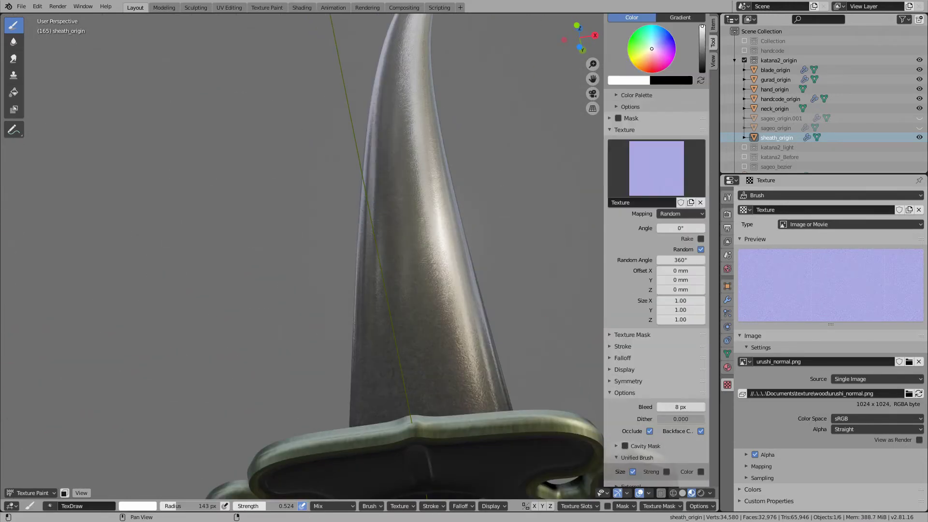
scroll(300, 242, "down", 6)
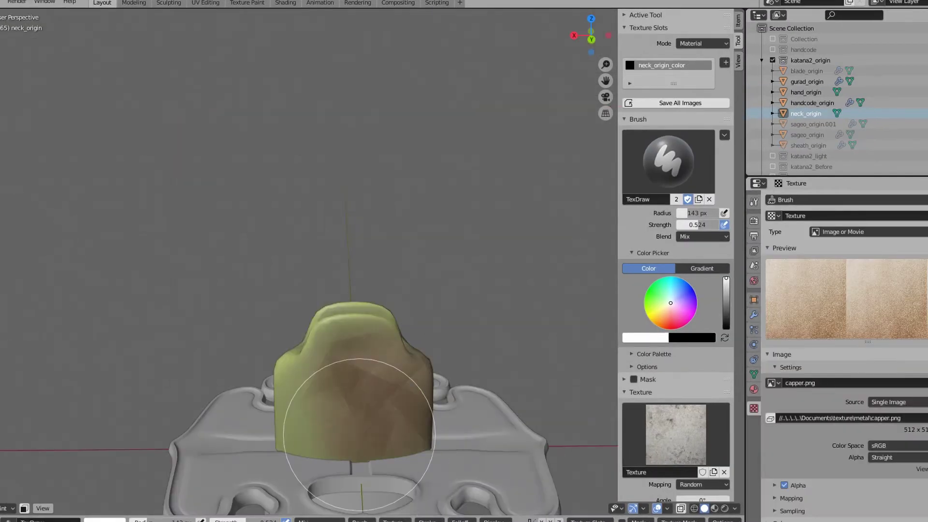
scroll(676, 290, "down", 8)
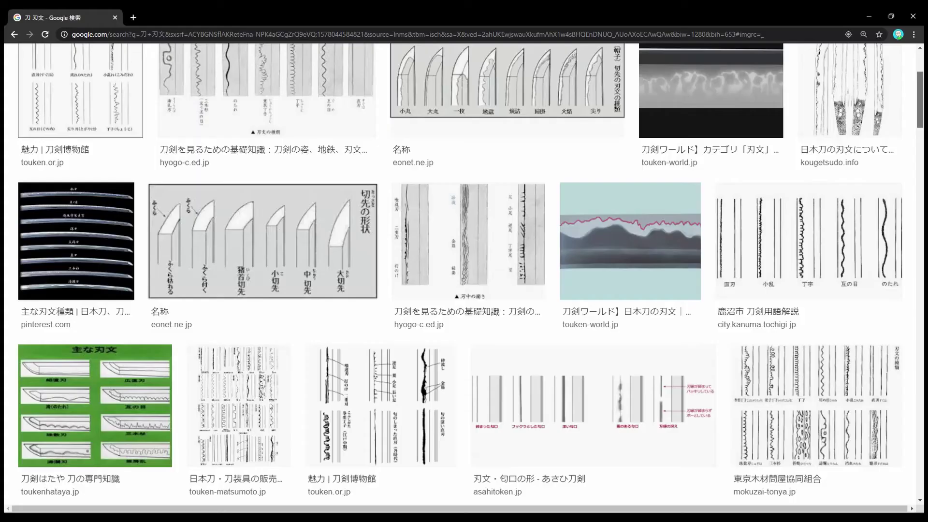
scroll(464, 270, "down", 3)
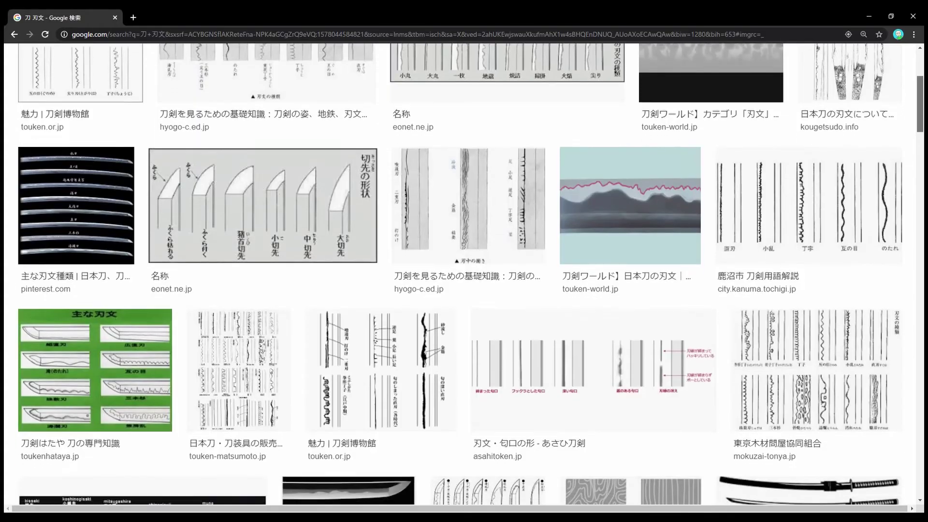
scroll(464, 271, "down", 3)
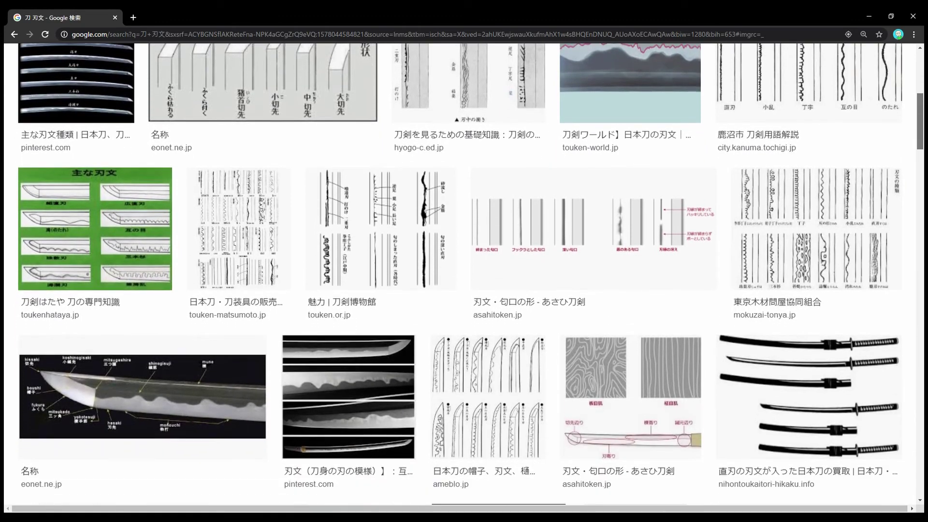
scroll(464, 271, "down", 3)
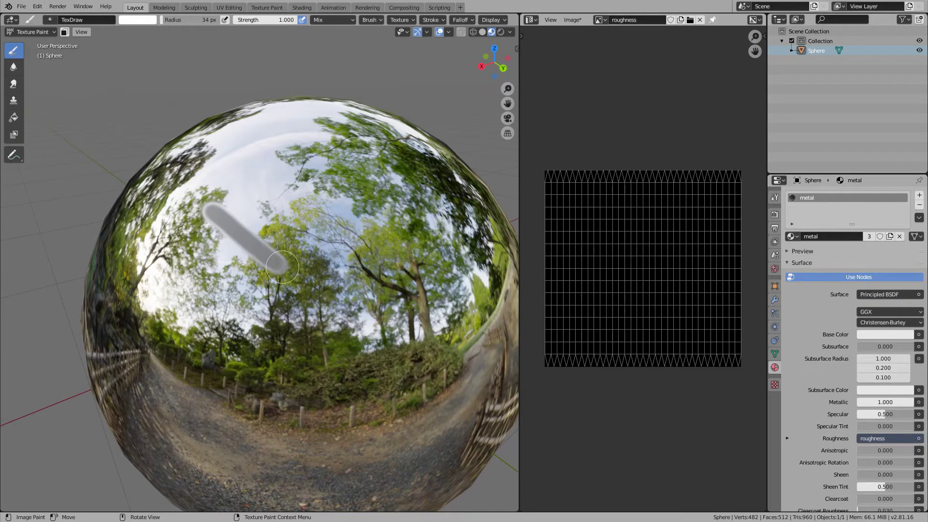
Step: Paint a crossing grey stroke to form an X, then a loop around it
mouse_move(380, 240)
left_mouse_down()
mouse_move(294, 317)
mouse_move(235, 349)
left_mouse_up()
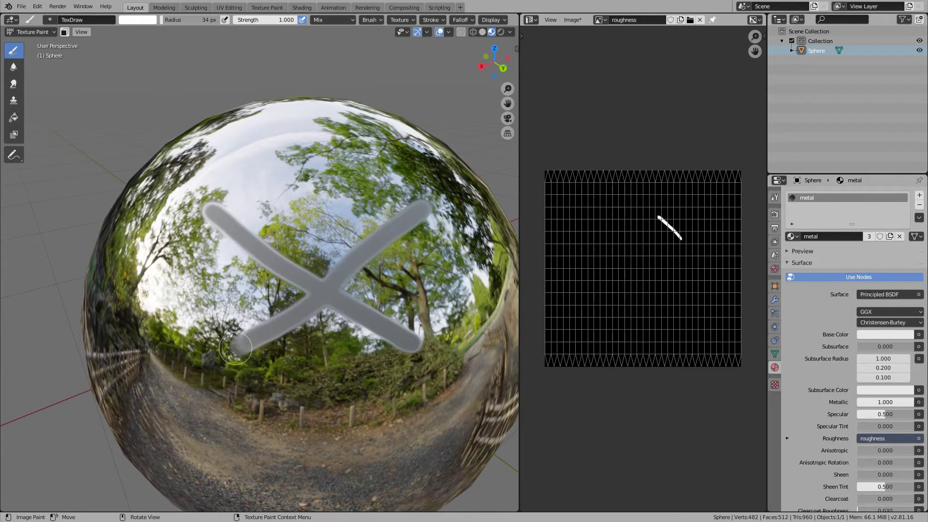
mouse_move(394, 402)
left_mouse_down()
mouse_move(168, 318)
mouse_move(200, 185)
mouse_move(436, 199)
mouse_move(457, 372)
mouse_move(396, 410)
left_mouse_up()
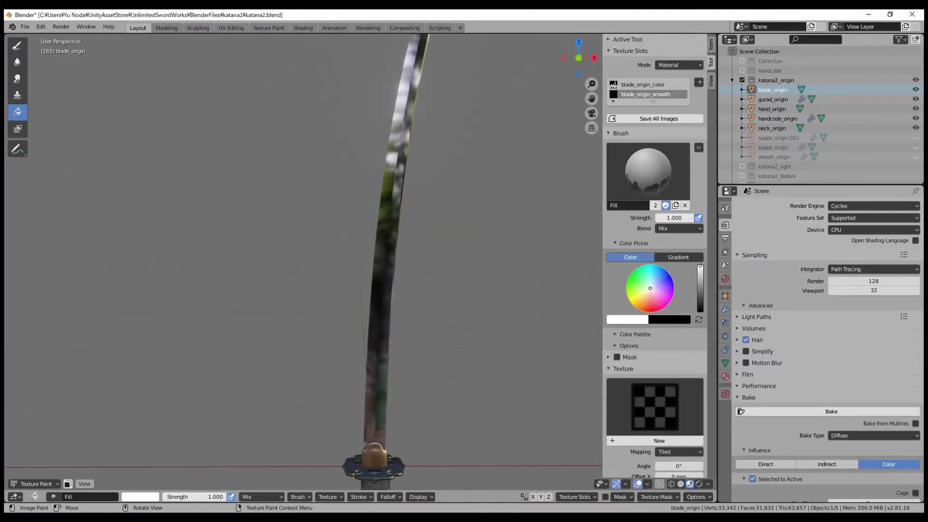
Step: Darken the paint colour to grey and orbit around the blade to inspect its tip and edge
left_click_drag(700, 267, 700, 274)
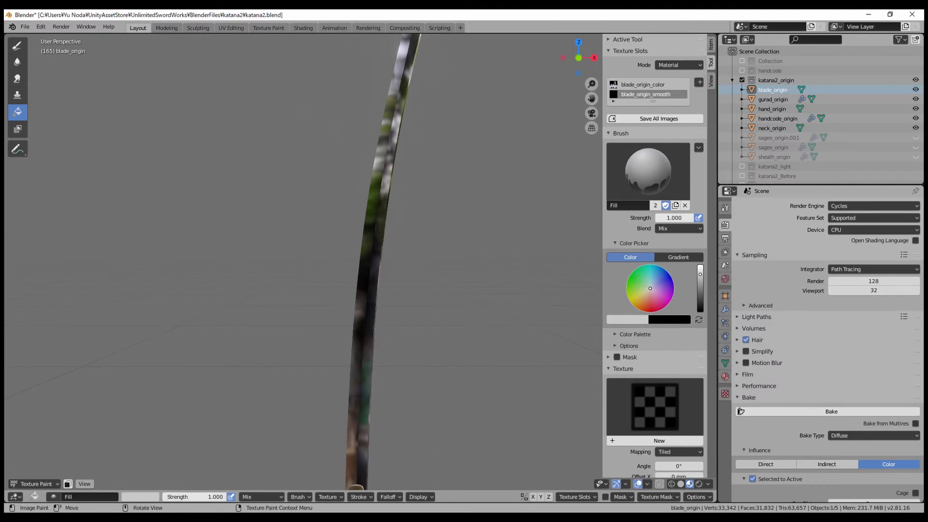
key("ctrl+Tab")
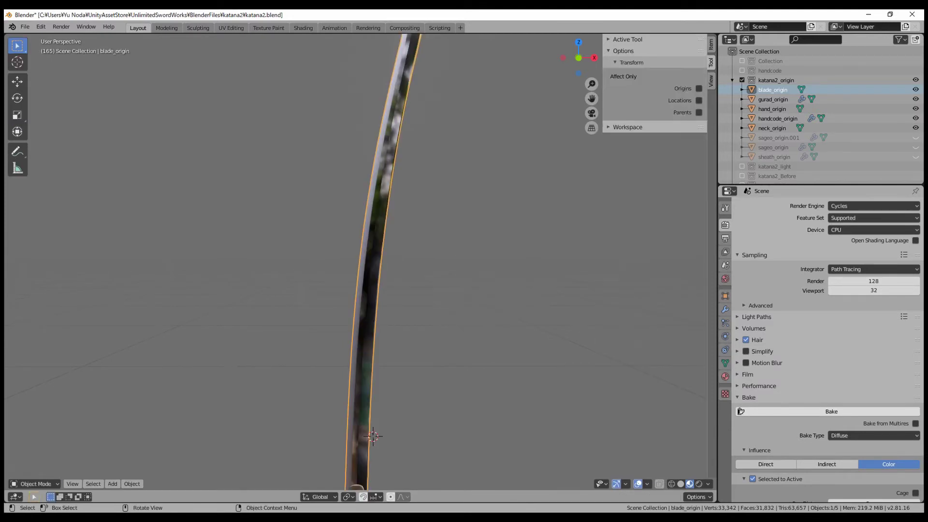
mouse_move(372, 455)
middle_mouse_down()
mouse_move(403, 455)
mouse_move(460, 357)
mouse_move(429, 253)
mouse_move(387, 334)
mouse_move(331, 394)
mouse_move(394, 180)
mouse_move(402, 299)
middle_mouse_up()
key("ctrl+Tab")
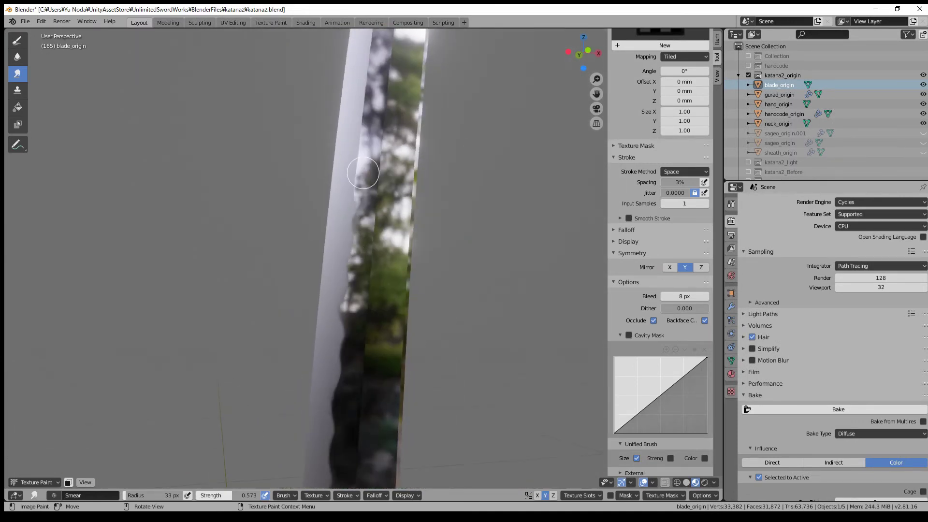
middle_click_drag(363, 173, 351, 324)
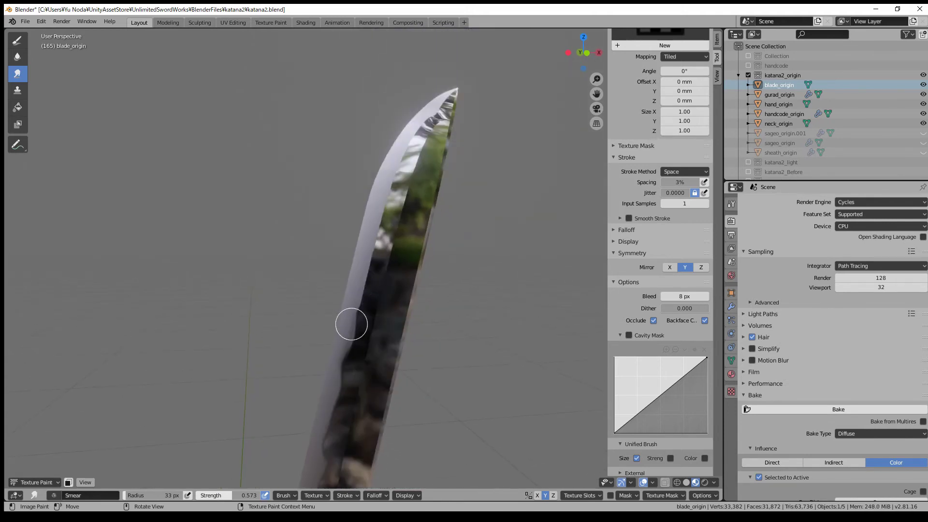
scroll(366, 296, "down", 2)
scroll(432, 224, "down", 5)
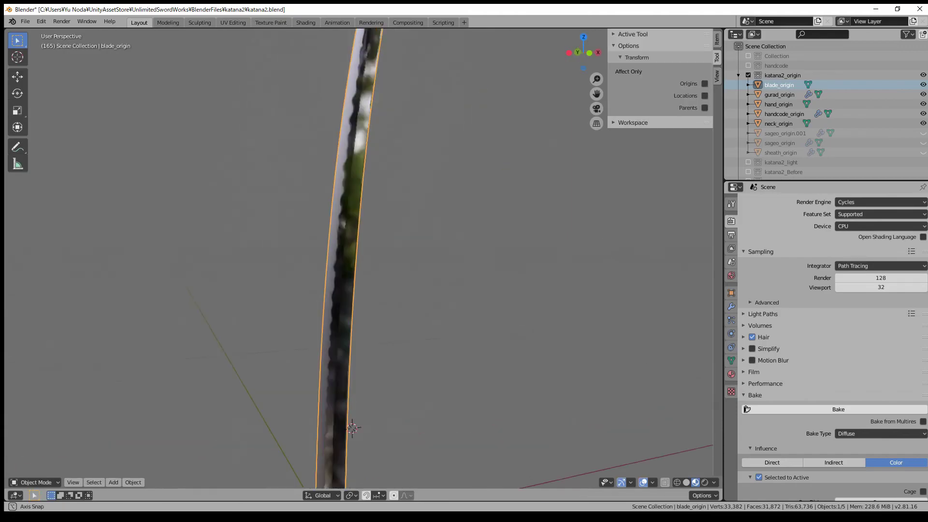